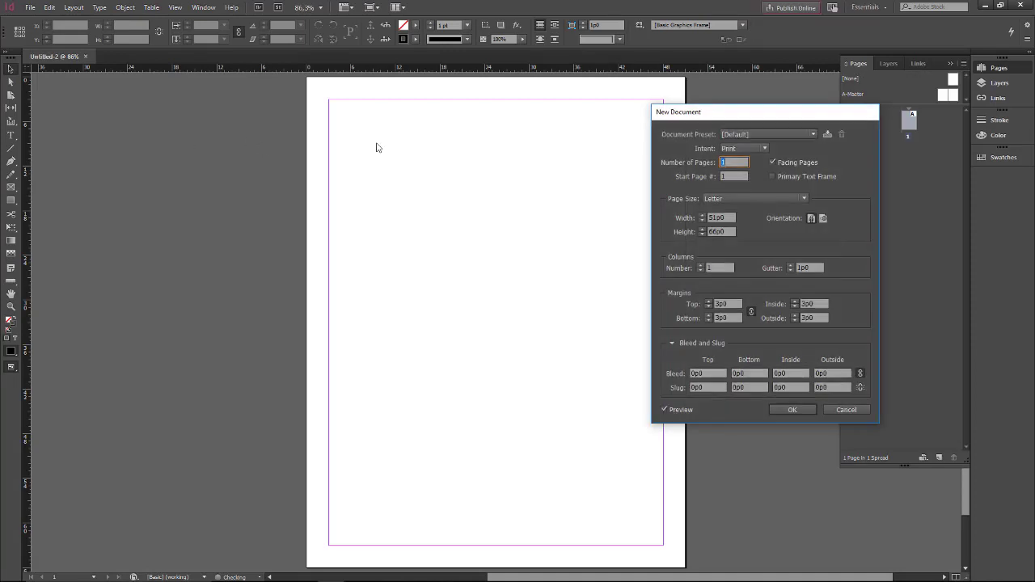
Preview the new document's page with four columns and reduce the column count to 2
{"action": "left_click_drag", "start_coordinate": [755, 122], "coordinate": [482, 160]}
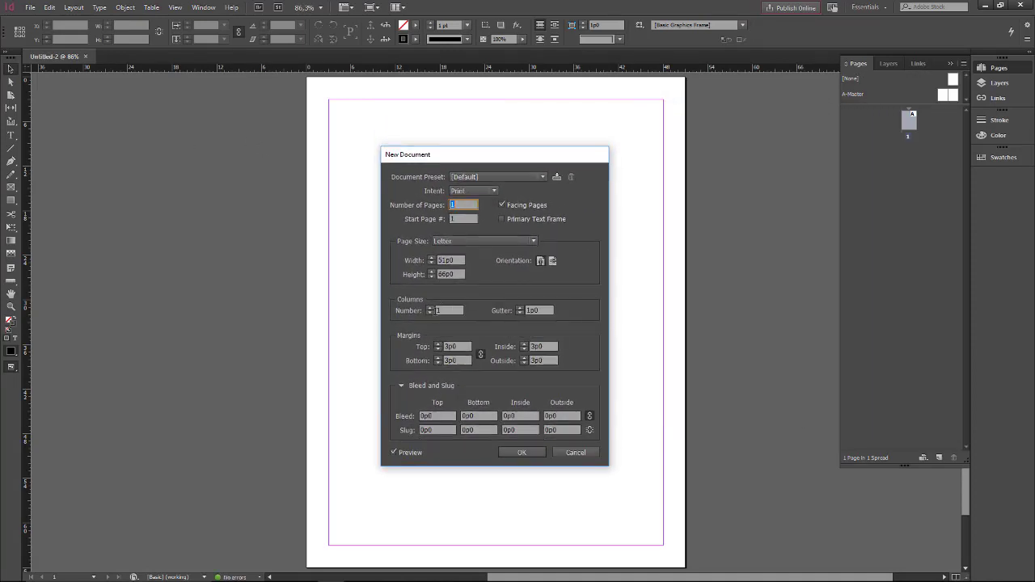
{"action": "left_click", "coordinate": [429, 309]}
{"action": "left_click_drag", "start_coordinate": [530, 153], "coordinate": [821, 114]}
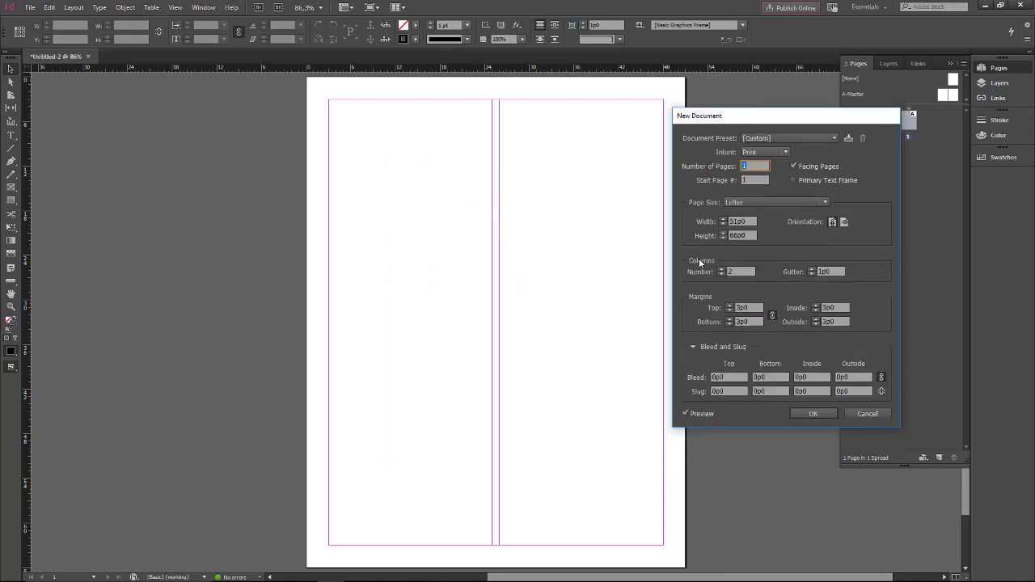
{"action": "left_click", "coordinate": [721, 269]}
{"action": "left_click", "coordinate": [721, 269]}
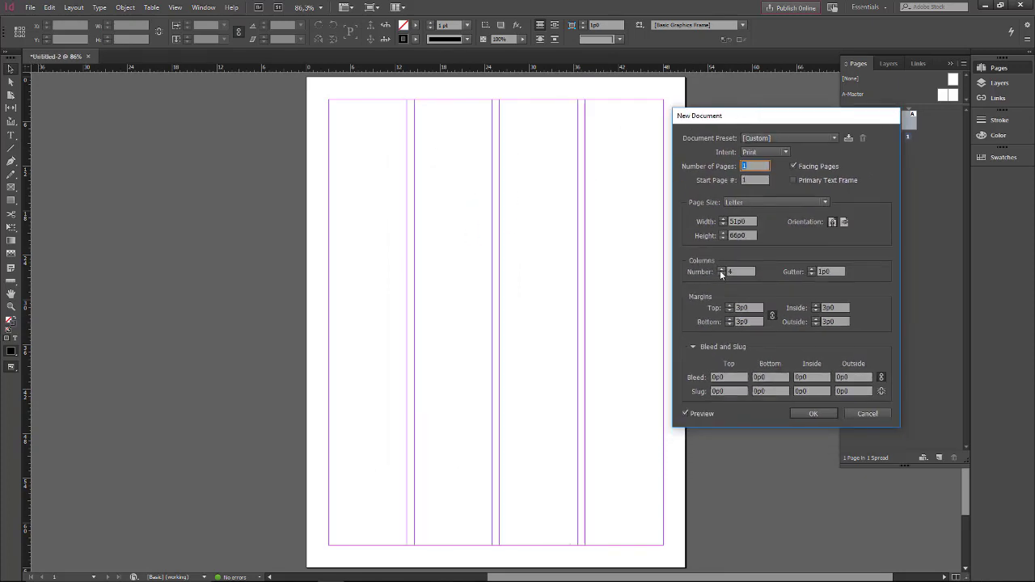
{"action": "left_click", "coordinate": [721, 274]}
{"action": "left_click", "coordinate": [722, 274]}
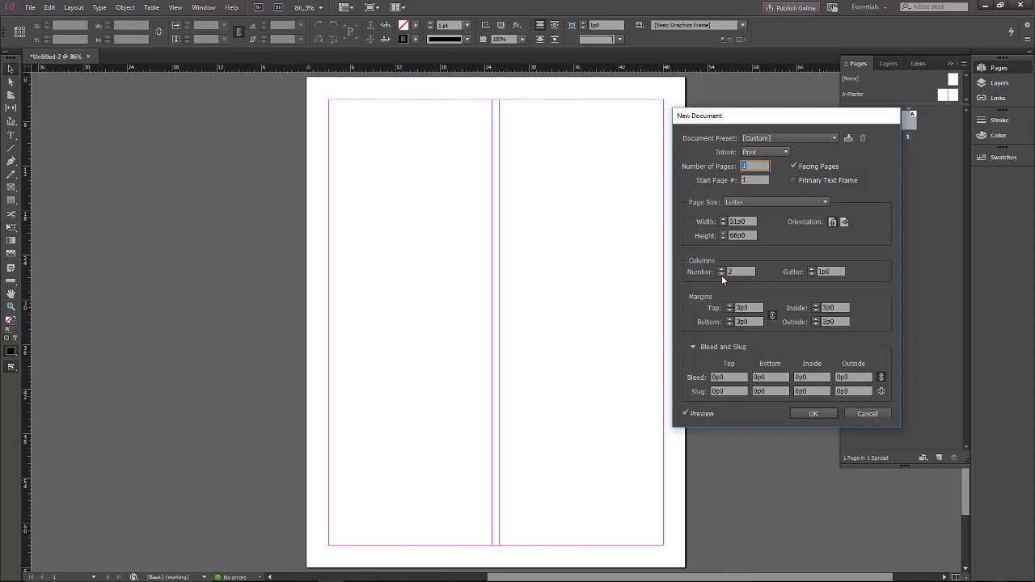
Try a column gutter of 0p4 in the new document and widen it to 0p9
{"action": "left_click", "coordinate": [811, 274]}
{"action": "left_click", "coordinate": [810, 274]}
{"action": "left_click", "coordinate": [811, 274]}
{"action": "left_click", "coordinate": [811, 274]}
{"action": "left_click", "coordinate": [810, 274]}
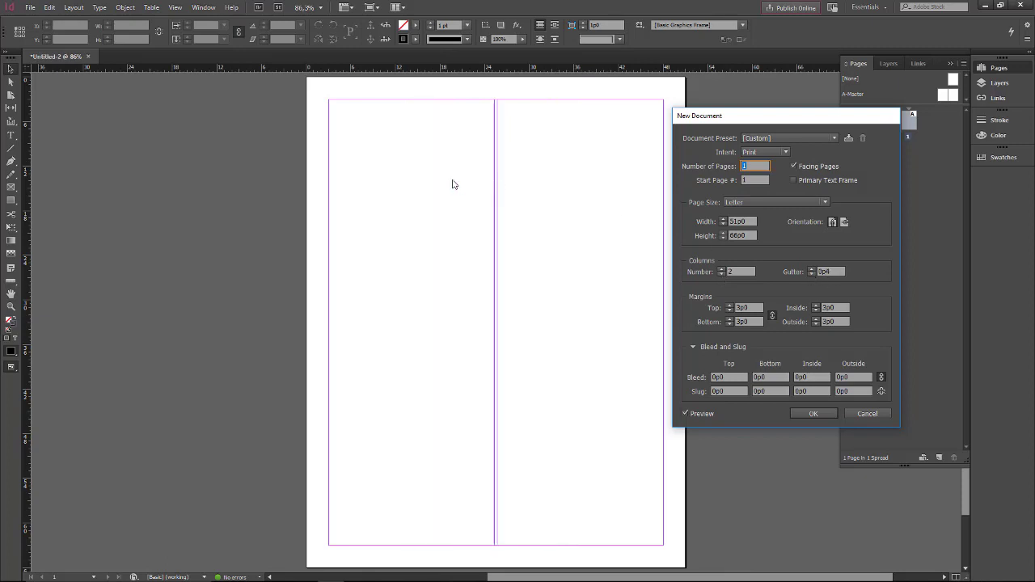
{"action": "left_click", "coordinate": [811, 269]}
{"action": "left_click", "coordinate": [811, 269]}
{"action": "left_click", "coordinate": [811, 269]}
{"action": "left_click", "coordinate": [811, 269]}
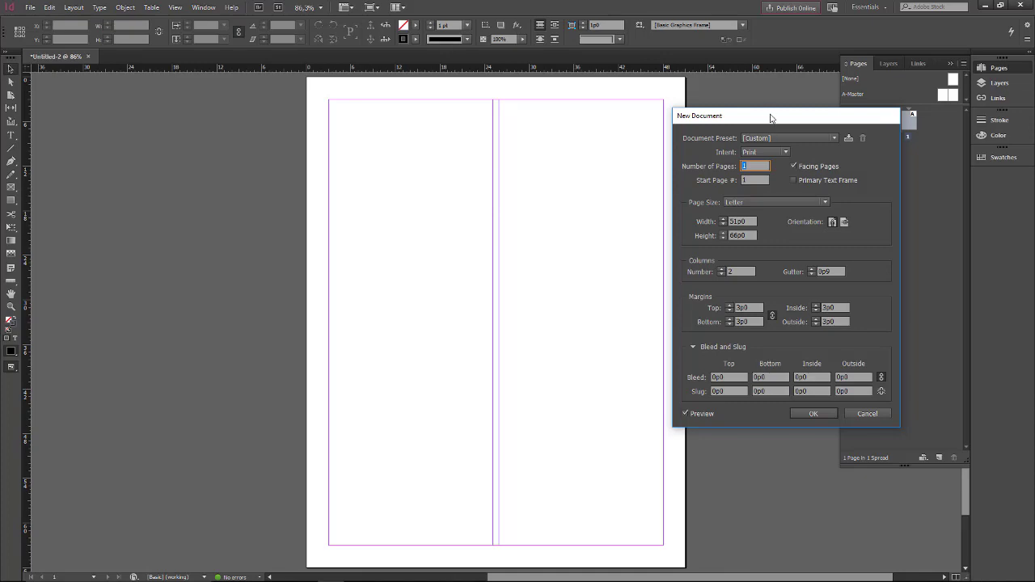
Create the new document from the JORNAL OK preset
{"action": "left_click_drag", "start_coordinate": [769, 117], "coordinate": [482, 174]}
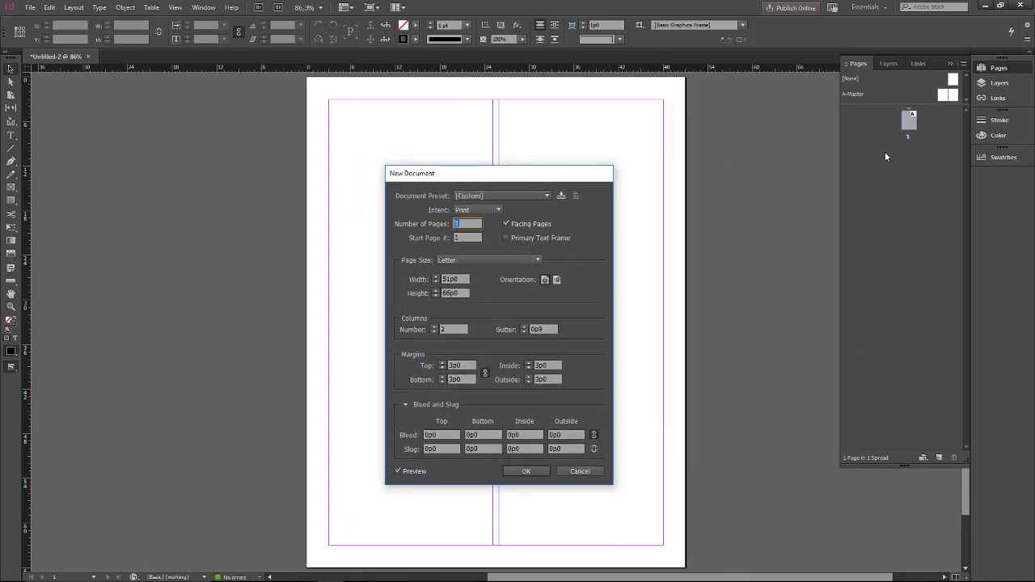
{"action": "double_click", "coordinate": [459, 329]}
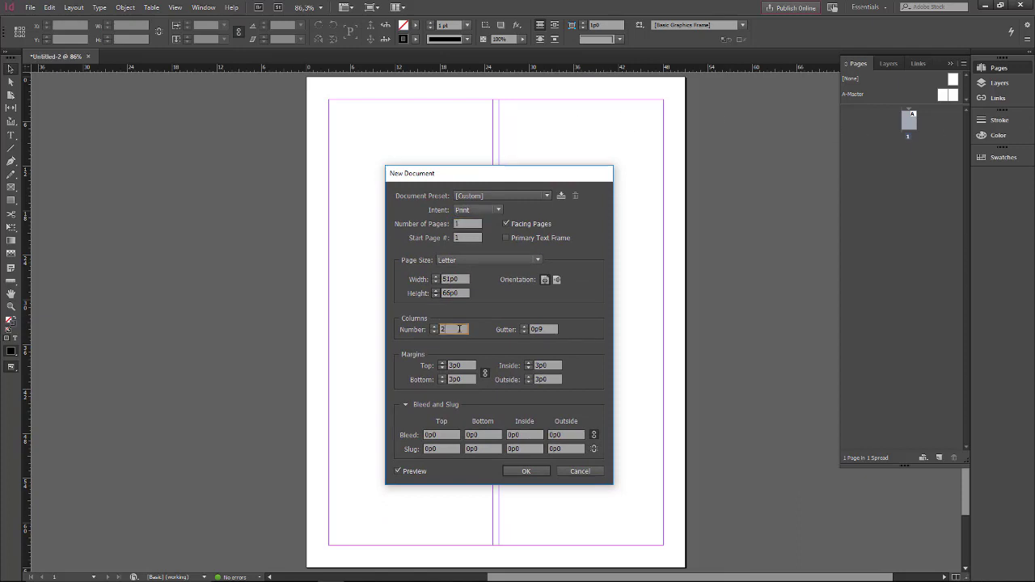
{"action": "left_click", "coordinate": [546, 196]}
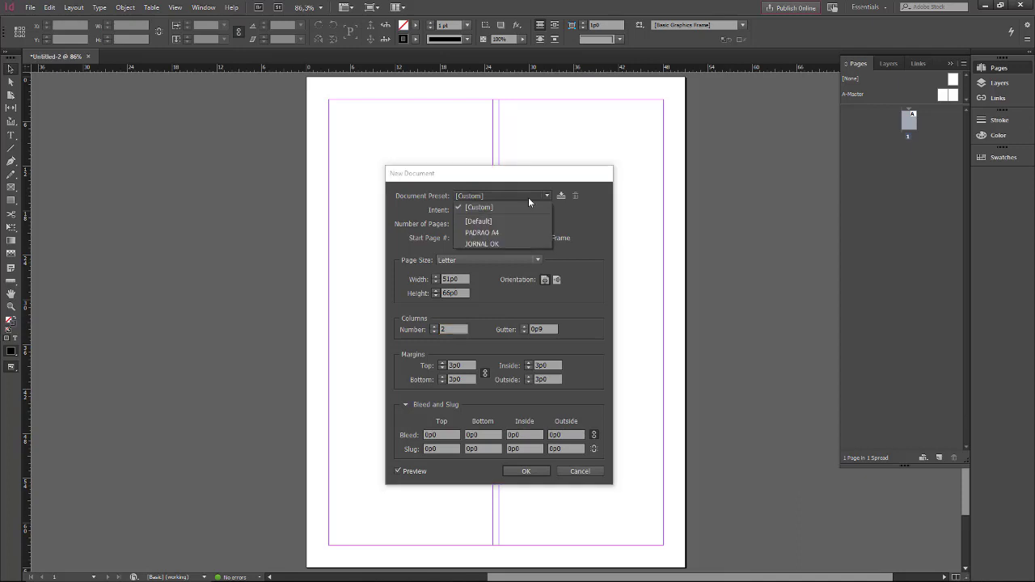
{"action": "left_click", "coordinate": [502, 242]}
{"action": "left_click_drag", "start_coordinate": [551, 173], "coordinate": [774, 113]}
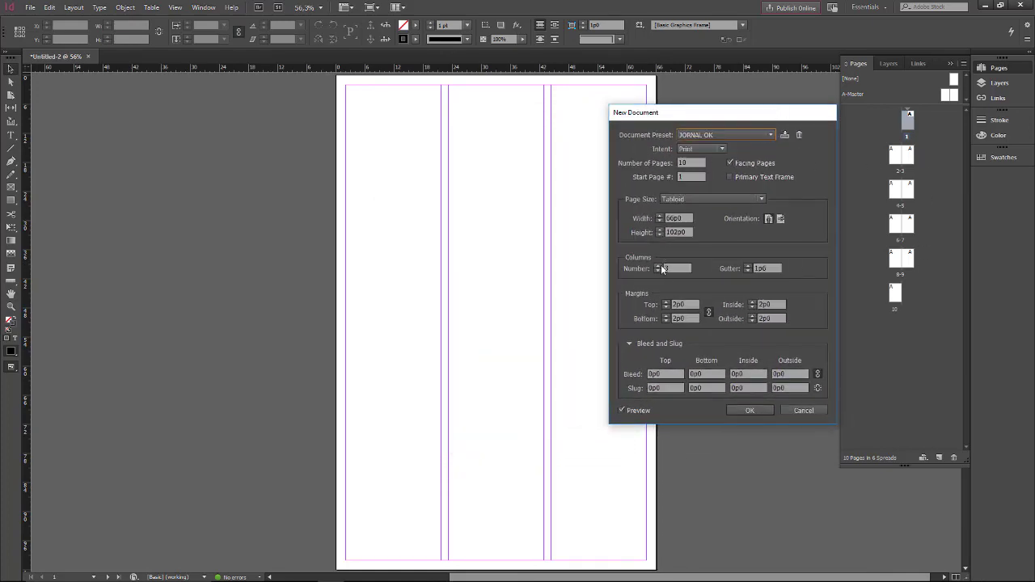
{"action": "left_click", "coordinate": [750, 410]}
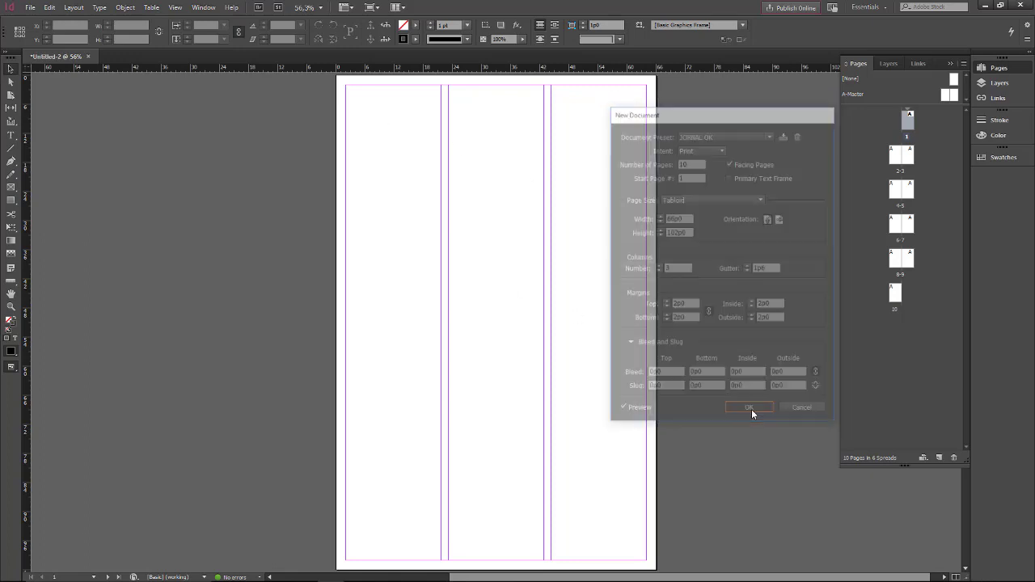
Examine the column layout on pages 2, 4, 5 and 7 of the new document
{"action": "left_click", "coordinate": [895, 156]}
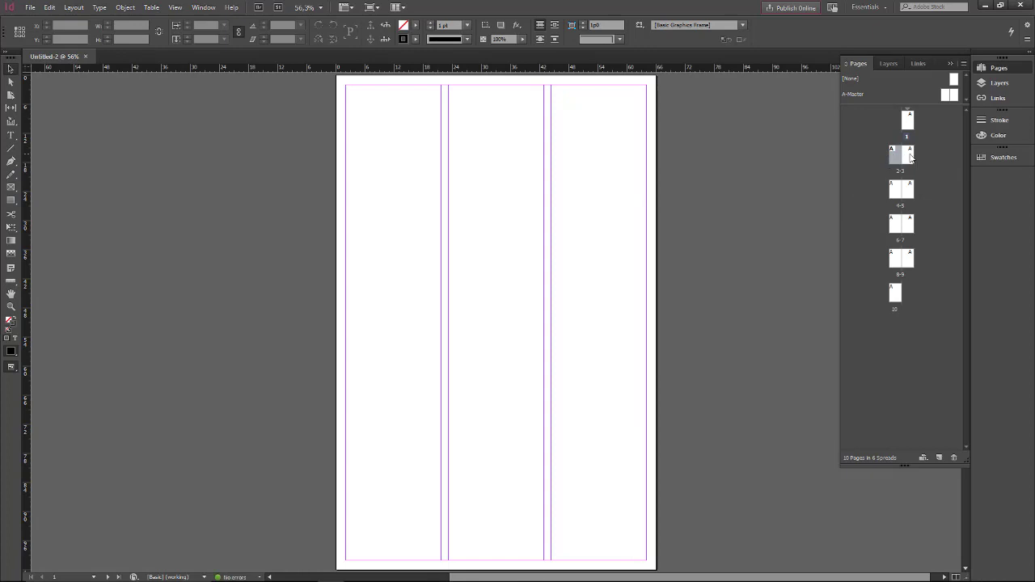
{"action": "double_click", "coordinate": [895, 156]}
{"action": "double_click", "coordinate": [893, 189]}
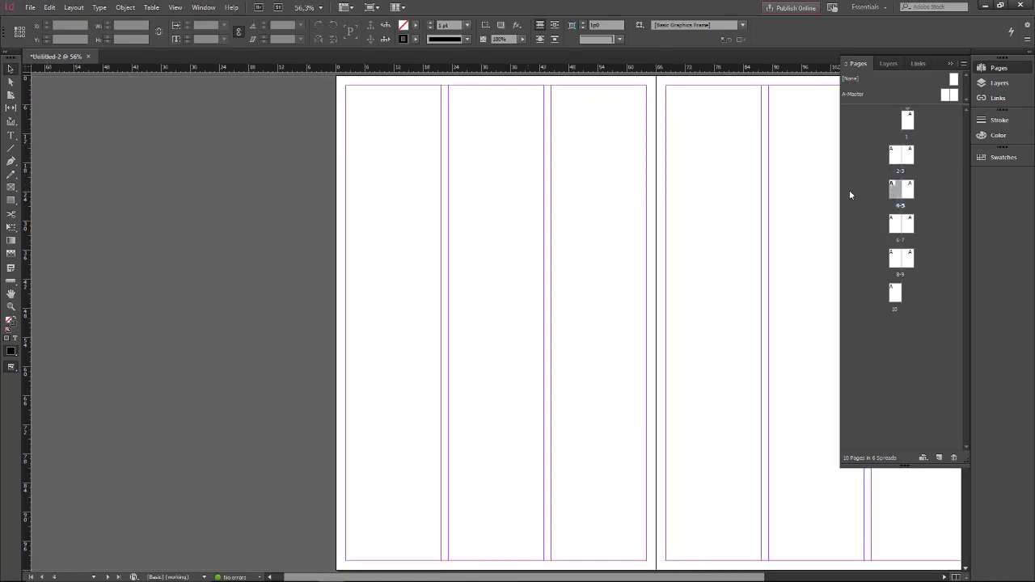
{"action": "double_click", "coordinate": [911, 192]}
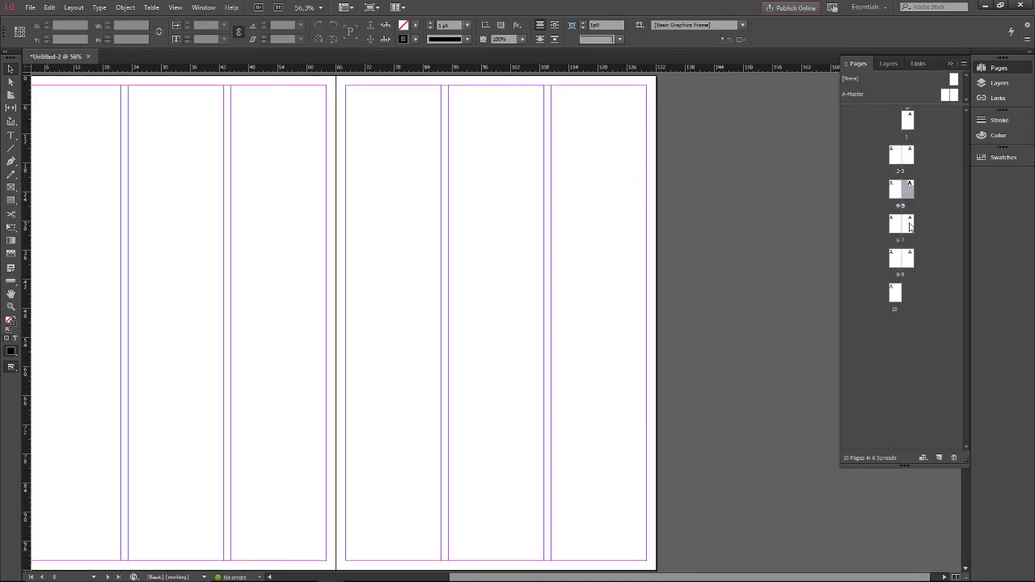
{"action": "double_click", "coordinate": [909, 226]}
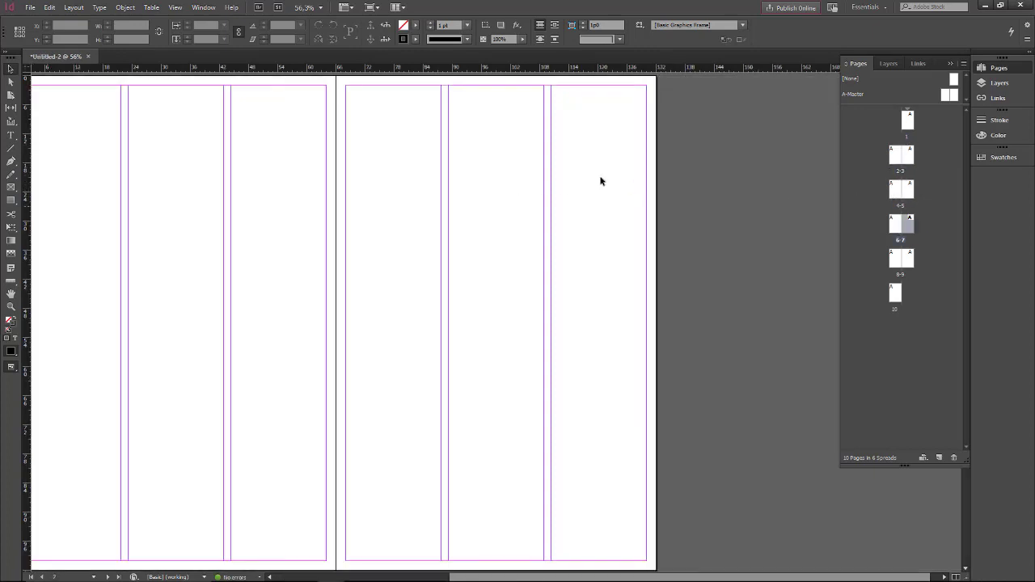
Create a second document from the JORNAL OK preset with the number of columns reduced to 1
{"action": "left_click", "coordinate": [30, 7]}
{"action": "mouse_move", "coordinate": [162, 20]}
{"action": "left_click", "coordinate": [217, 20]}
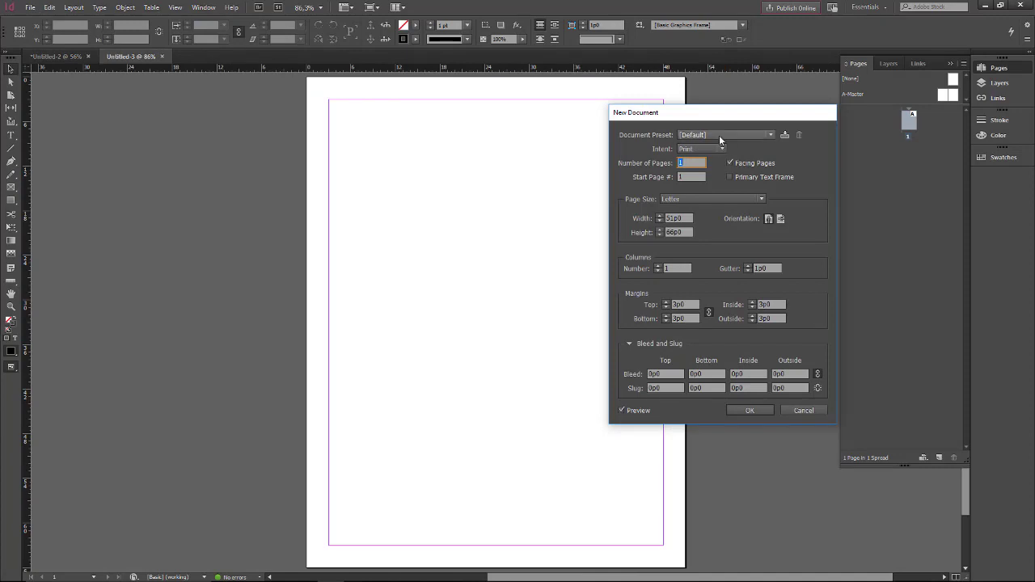
{"action": "left_click", "coordinate": [720, 134]}
{"action": "left_click", "coordinate": [702, 178]}
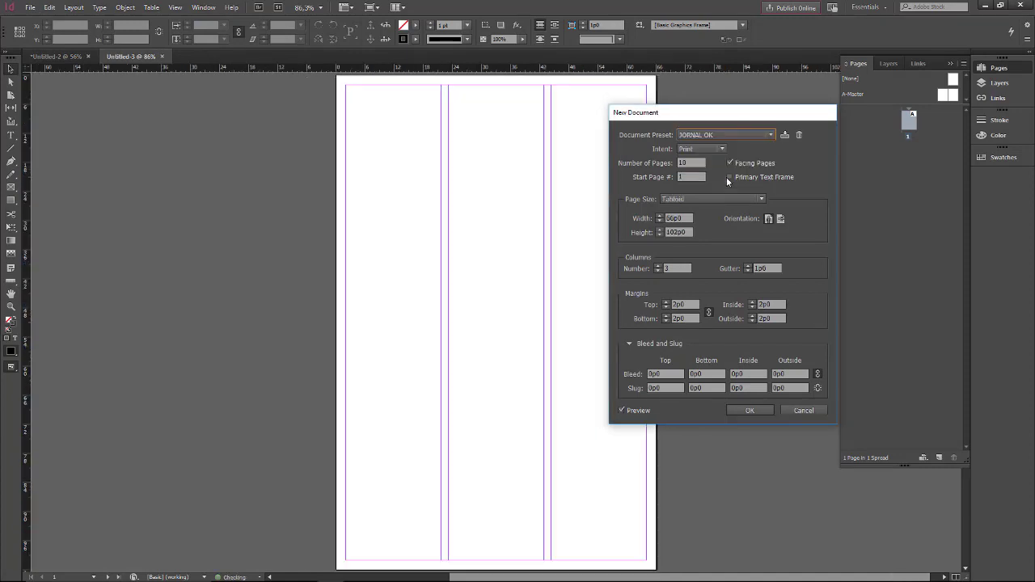
{"action": "left_click", "coordinate": [658, 270]}
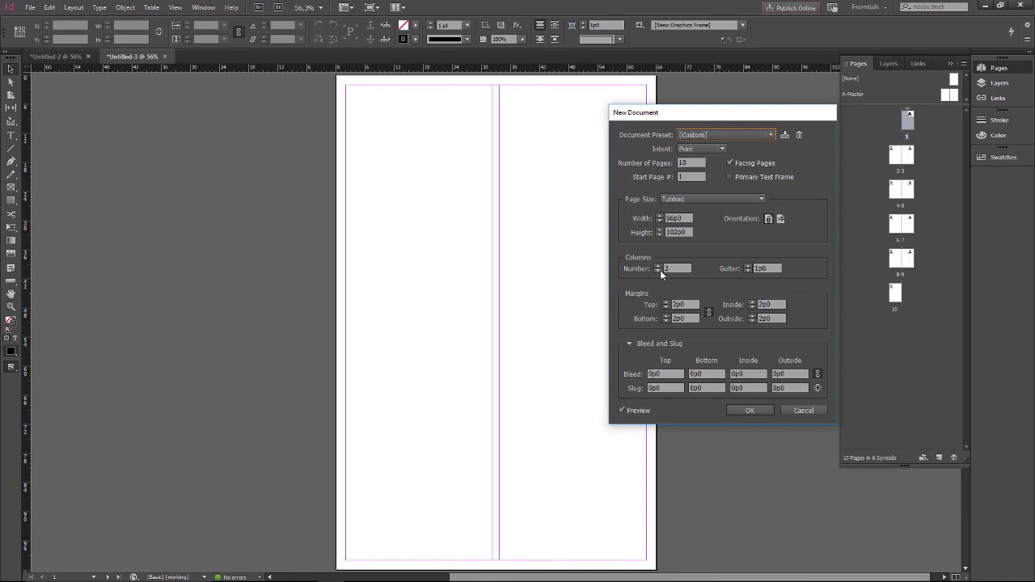
{"action": "left_click", "coordinate": [659, 270]}
{"action": "left_click_drag", "start_coordinate": [700, 118], "coordinate": [631, 113]}
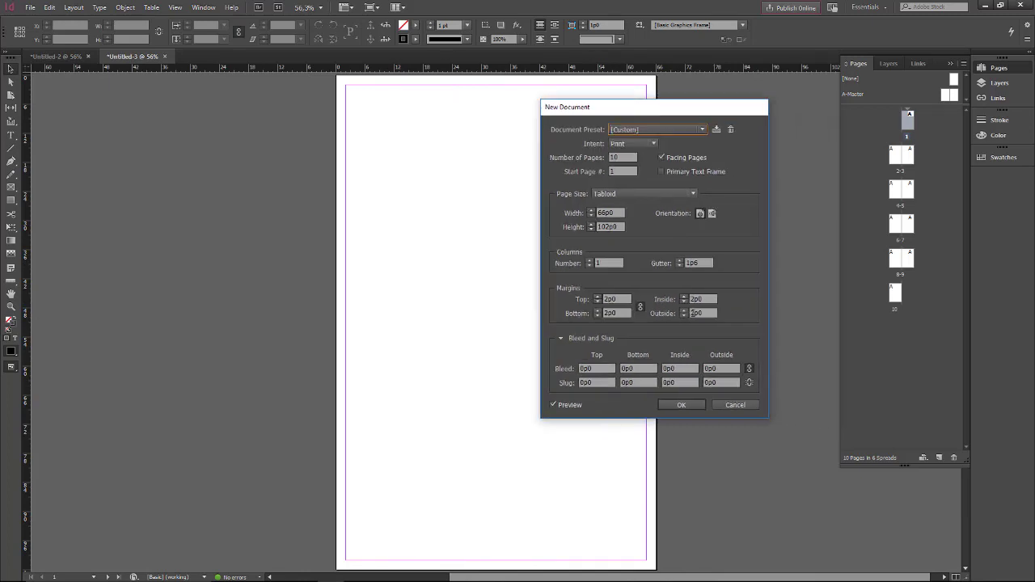
{"action": "left_click", "coordinate": [682, 405]}
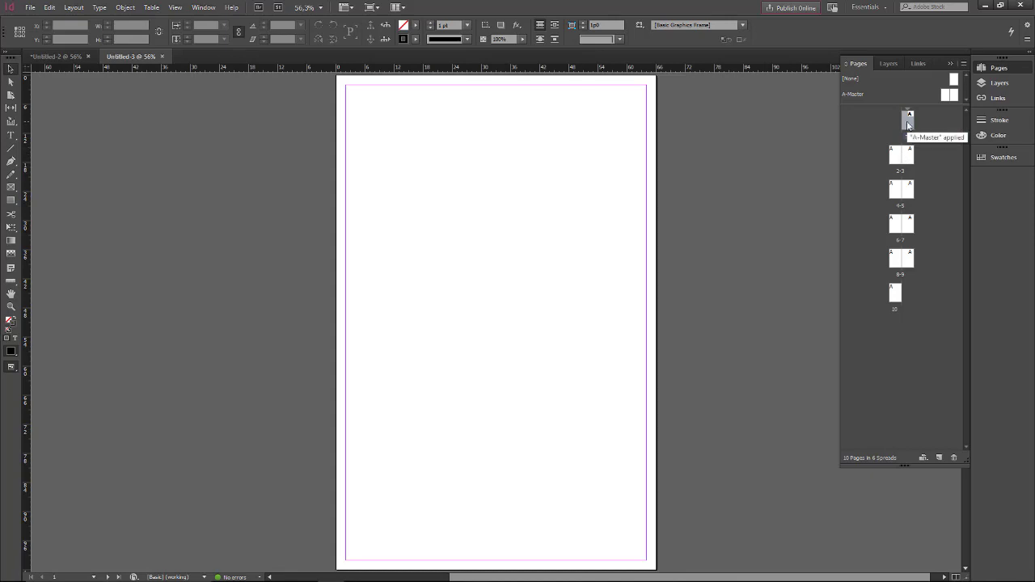
Give page 2 three columns and narrow its column gutter to about 1p3
{"action": "double_click", "coordinate": [897, 156]}
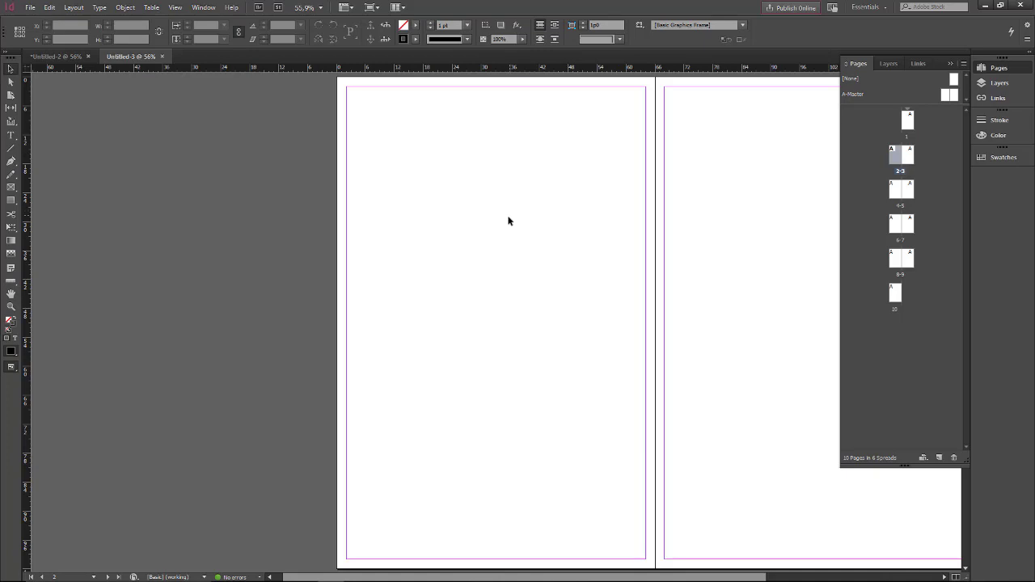
{"action": "left_click", "coordinate": [66, 8]}
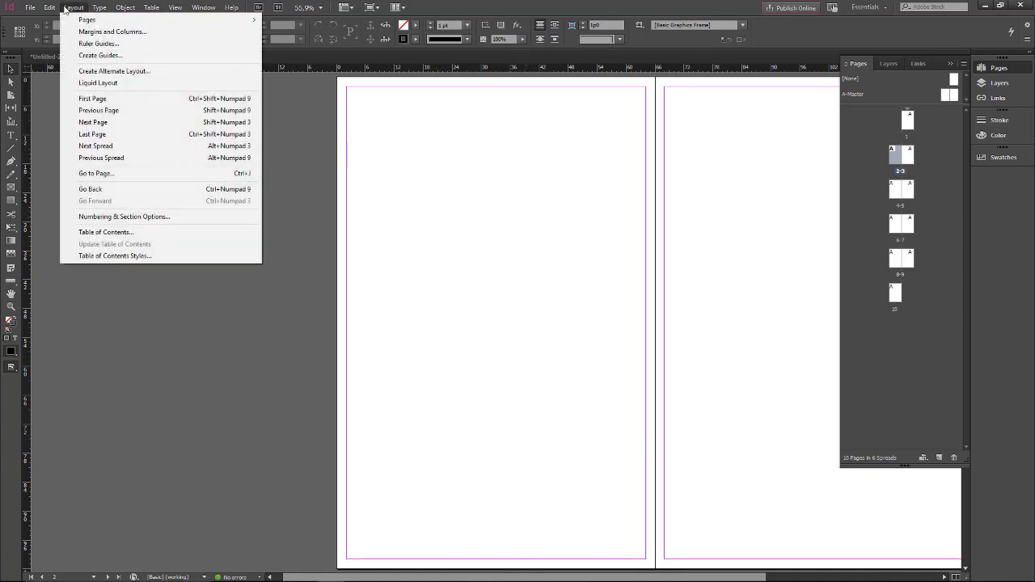
{"action": "left_click", "coordinate": [91, 31]}
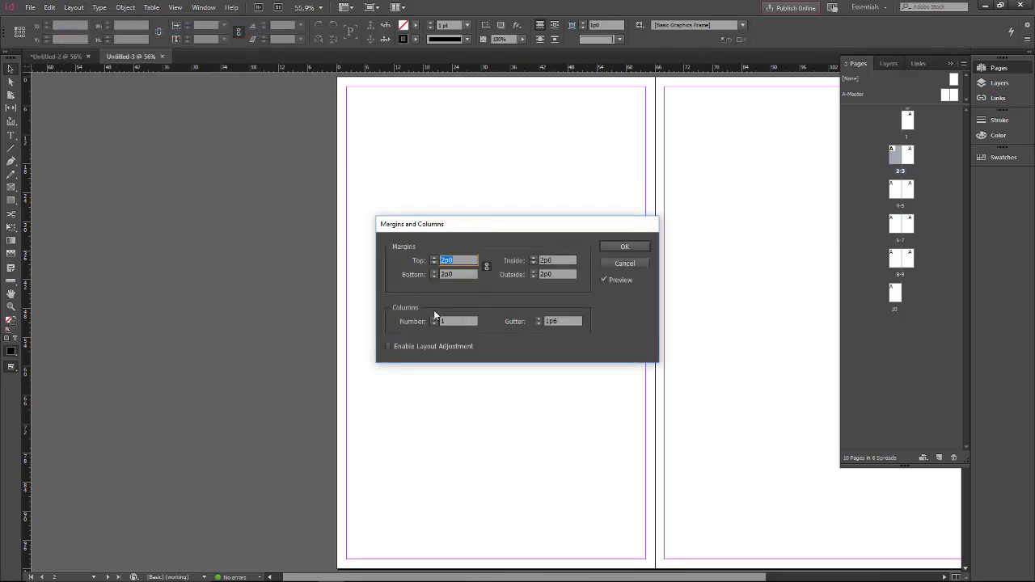
{"action": "left_click", "coordinate": [434, 319]}
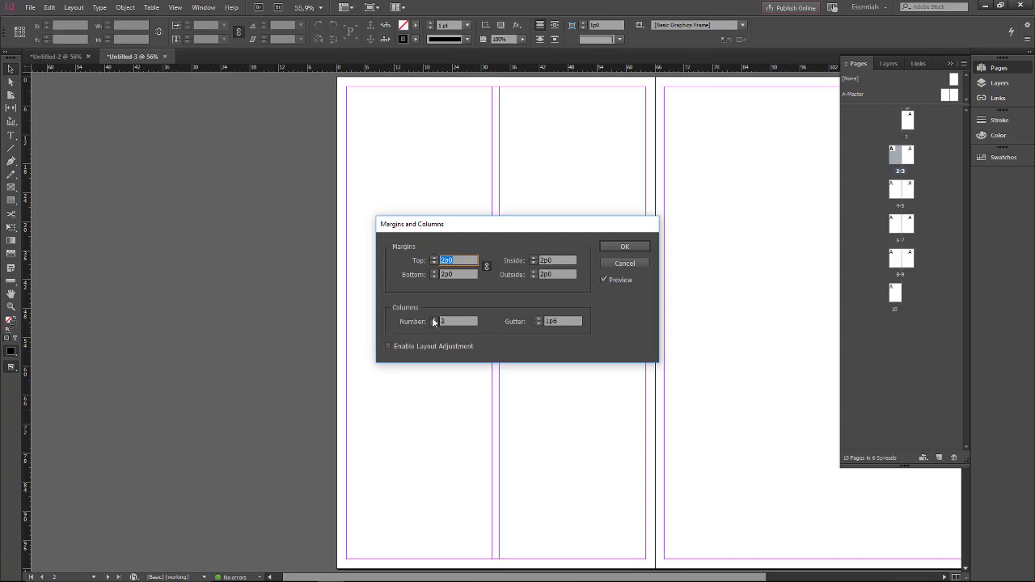
{"action": "left_click", "coordinate": [434, 318]}
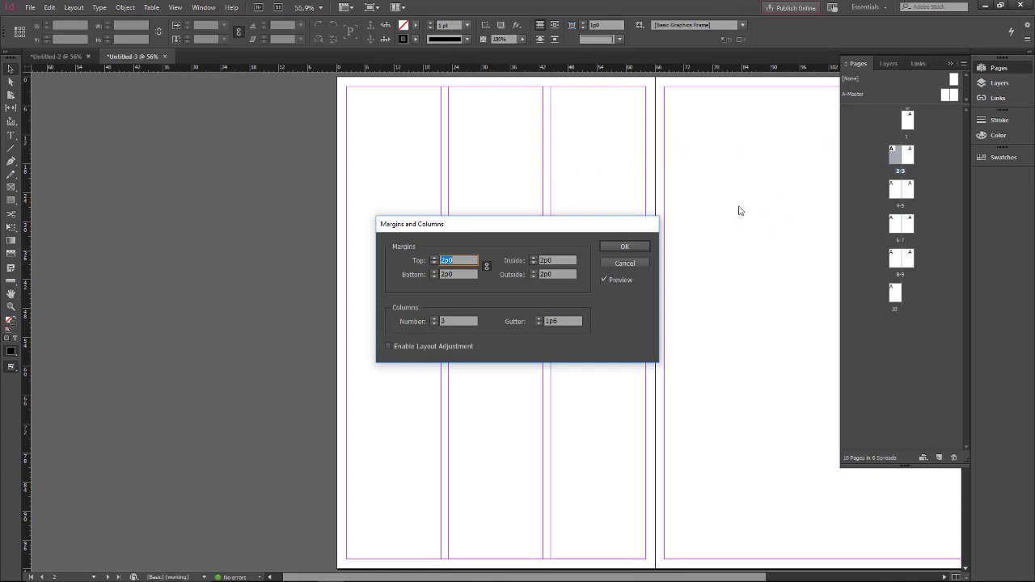
{"action": "left_click", "coordinate": [537, 323]}
{"action": "left_click", "coordinate": [537, 323]}
{"action": "left_click", "coordinate": [538, 323]}
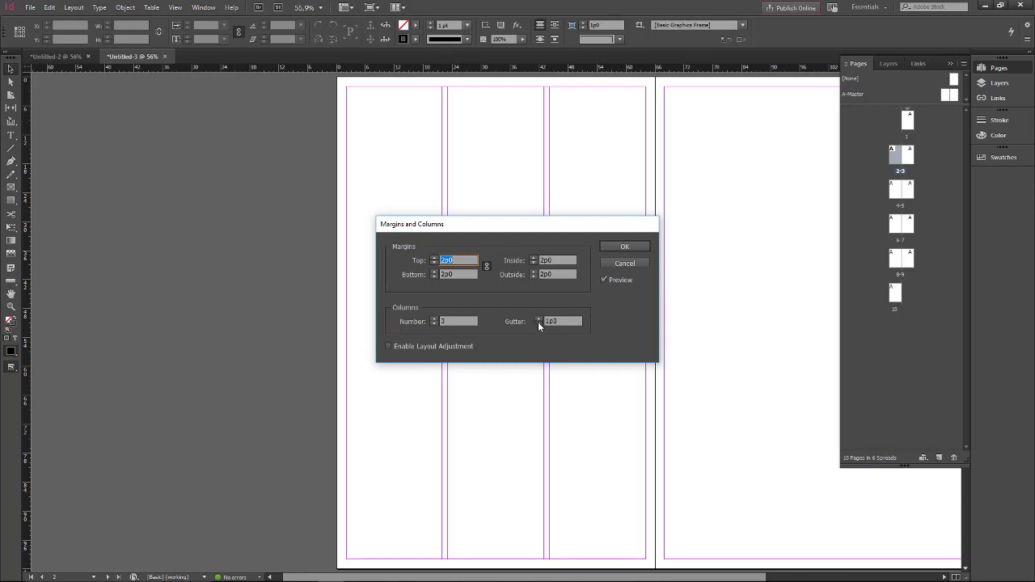
{"action": "left_click", "coordinate": [537, 322]}
{"action": "left_click", "coordinate": [624, 247]}
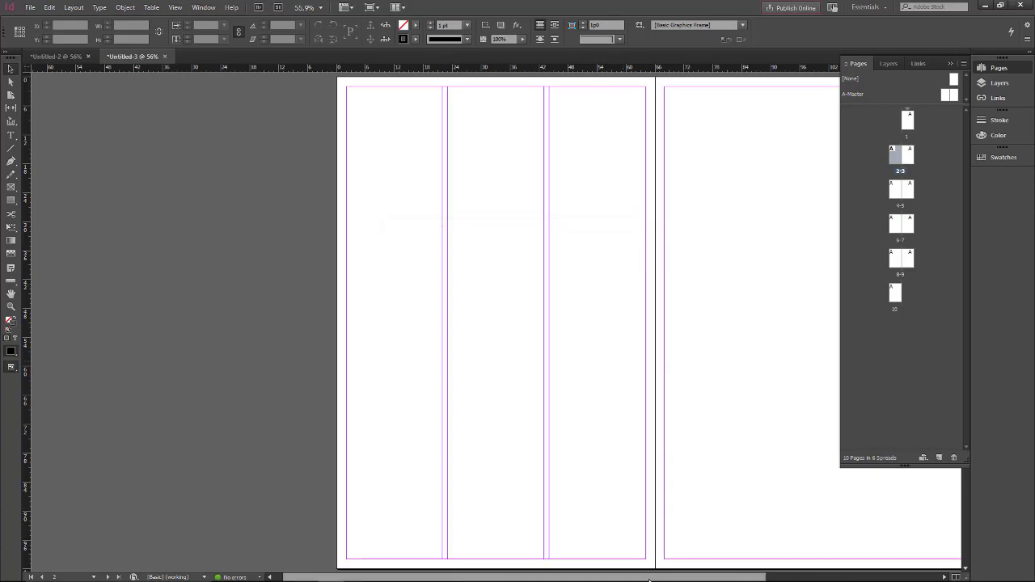
Give page 3 two columns through its margins and columns settings
{"action": "left_click_drag", "start_coordinate": [654, 578], "coordinate": [720, 566]}
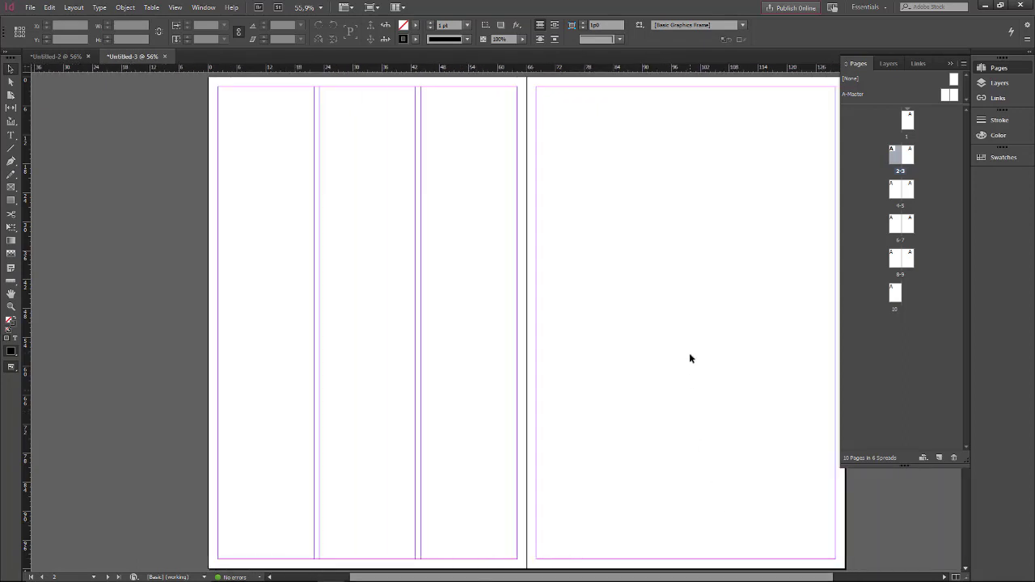
{"action": "double_click", "coordinate": [906, 157]}
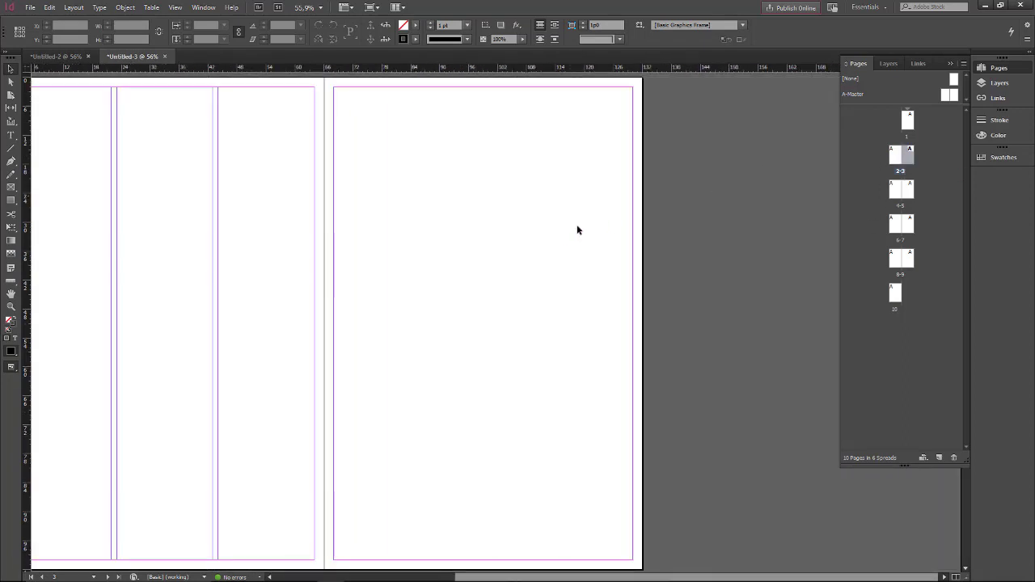
{"action": "left_click", "coordinate": [73, 8]}
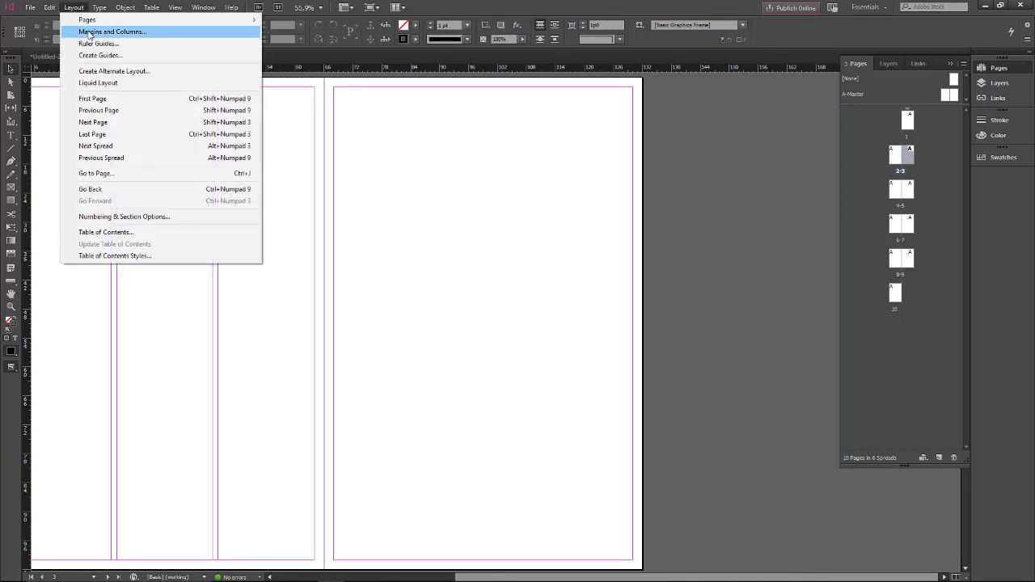
{"action": "left_click", "coordinate": [89, 32]}
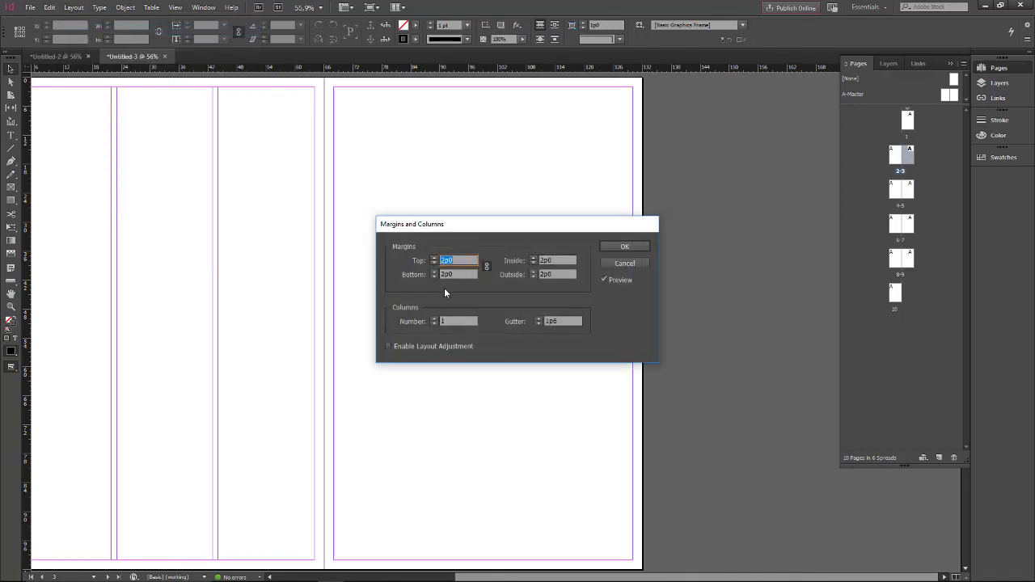
{"action": "left_click", "coordinate": [434, 319]}
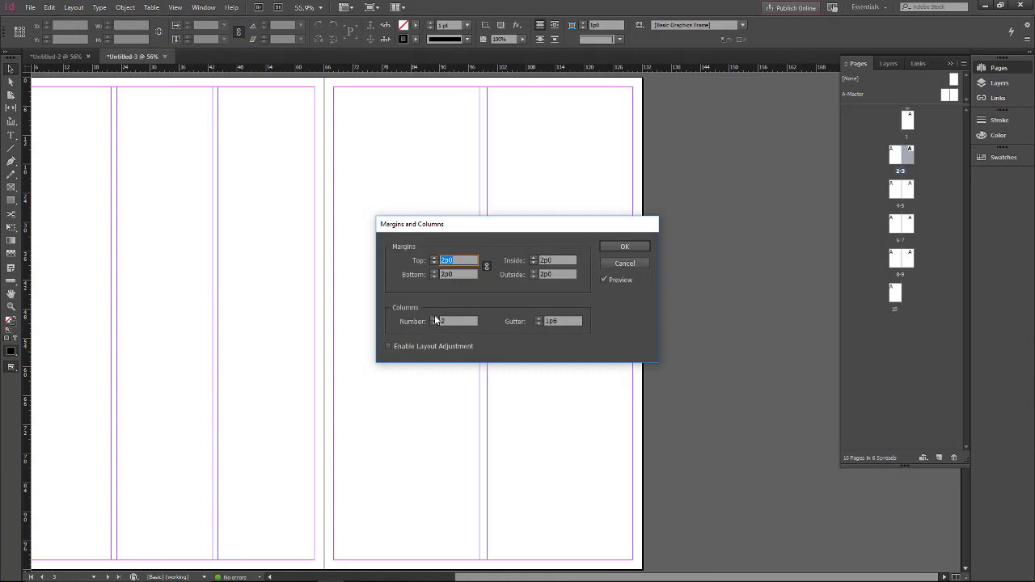
{"action": "left_click", "coordinate": [627, 244]}
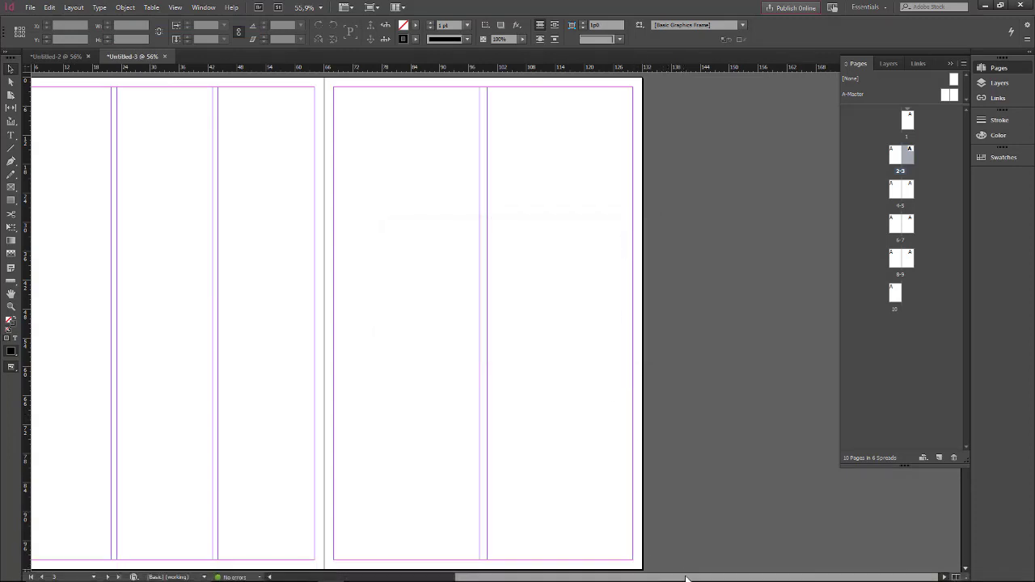
Check the column layout on pages 4 and 5
{"action": "left_click_drag", "start_coordinate": [687, 575], "coordinate": [661, 579]}
{"action": "double_click", "coordinate": [898, 194]}
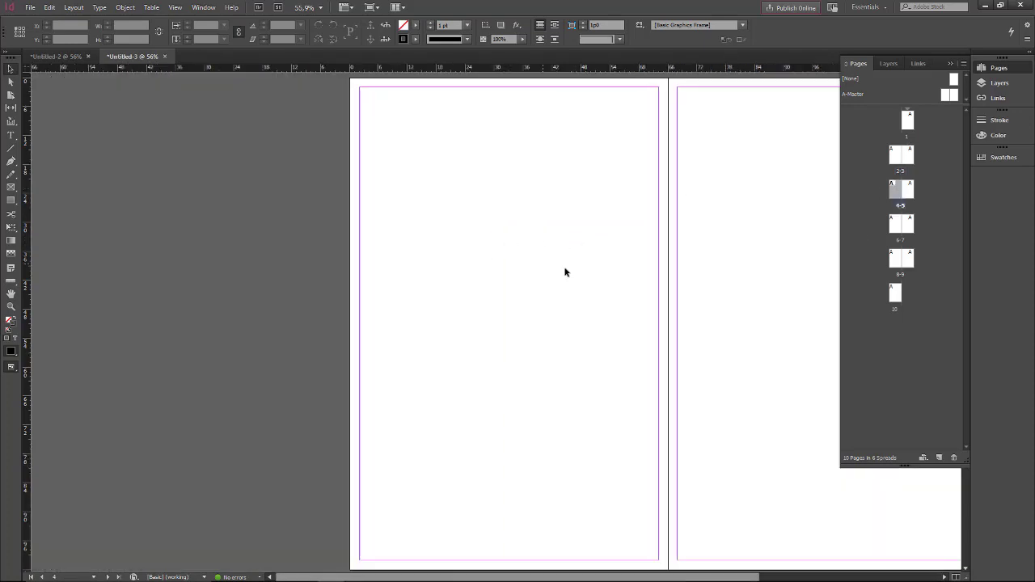
{"action": "double_click", "coordinate": [910, 191]}
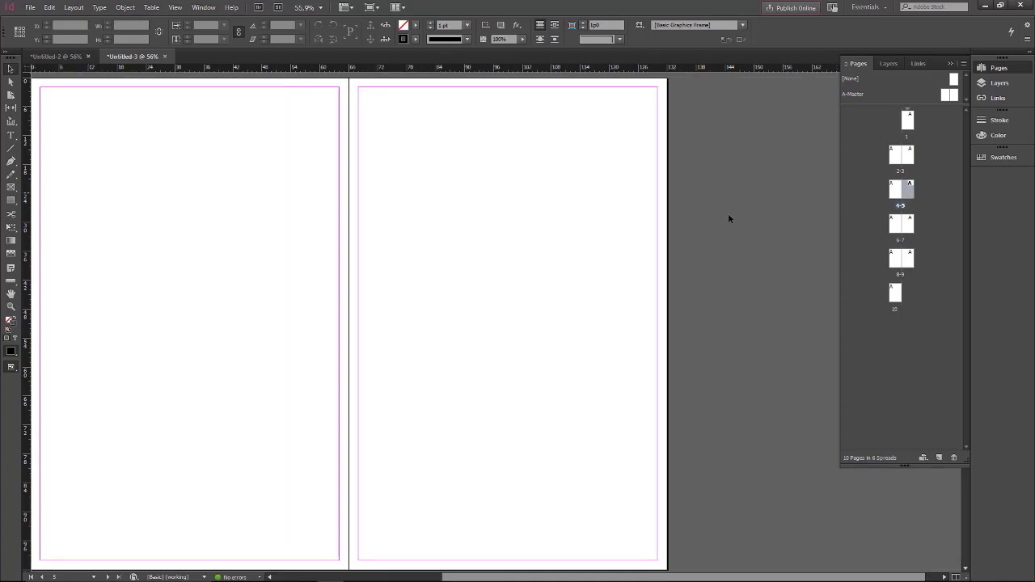
Give page 5 two columns through its margins and columns settings
{"action": "left_click", "coordinate": [71, 7]}
{"action": "left_click", "coordinate": [101, 31]}
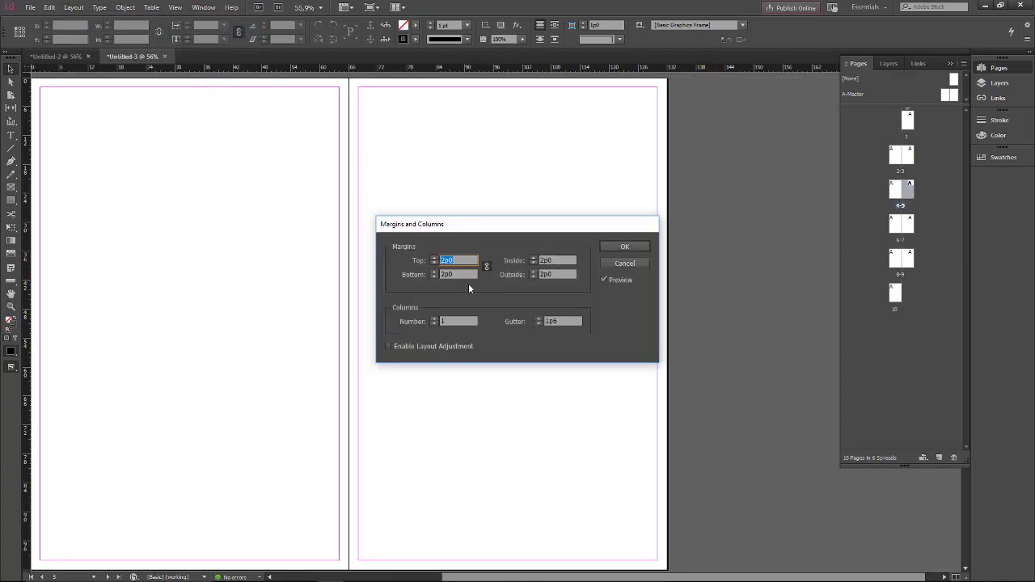
{"action": "left_click", "coordinate": [433, 319]}
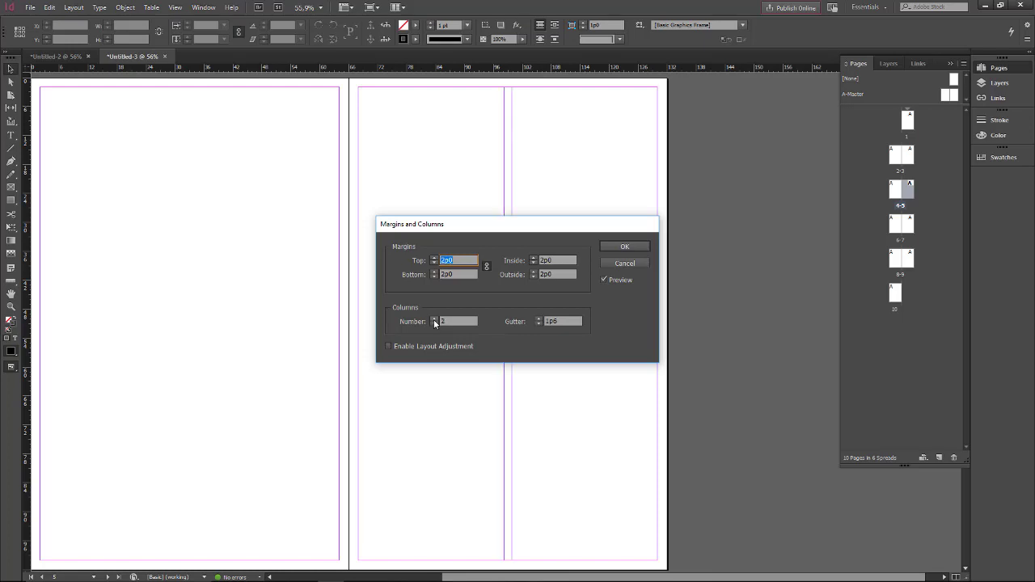
{"action": "left_click", "coordinate": [622, 249]}
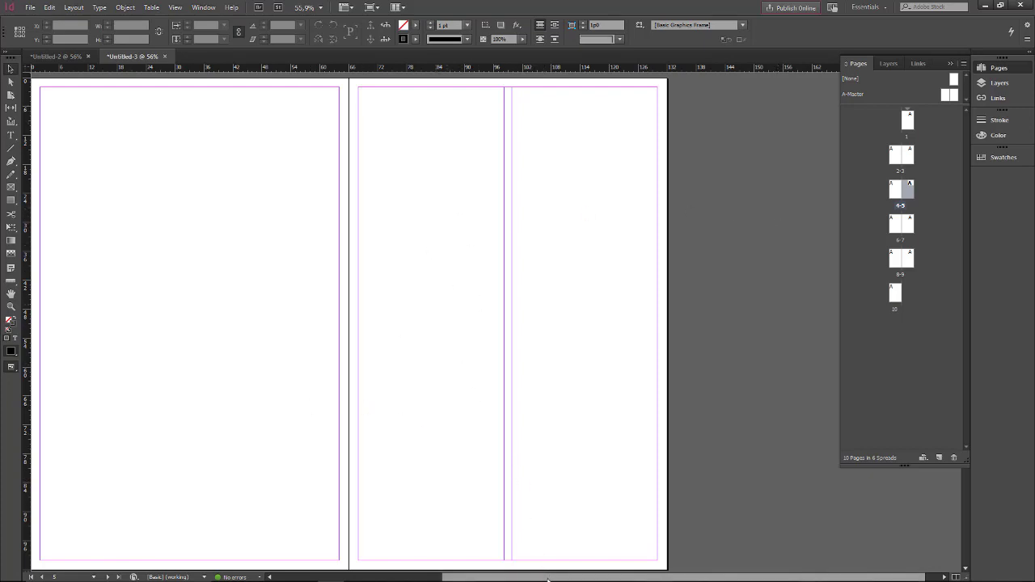
Draw a text frame across the upper half of page 5's first column and fill it with placeholder text
{"action": "left_click_drag", "start_coordinate": [543, 578], "coordinate": [521, 579]}
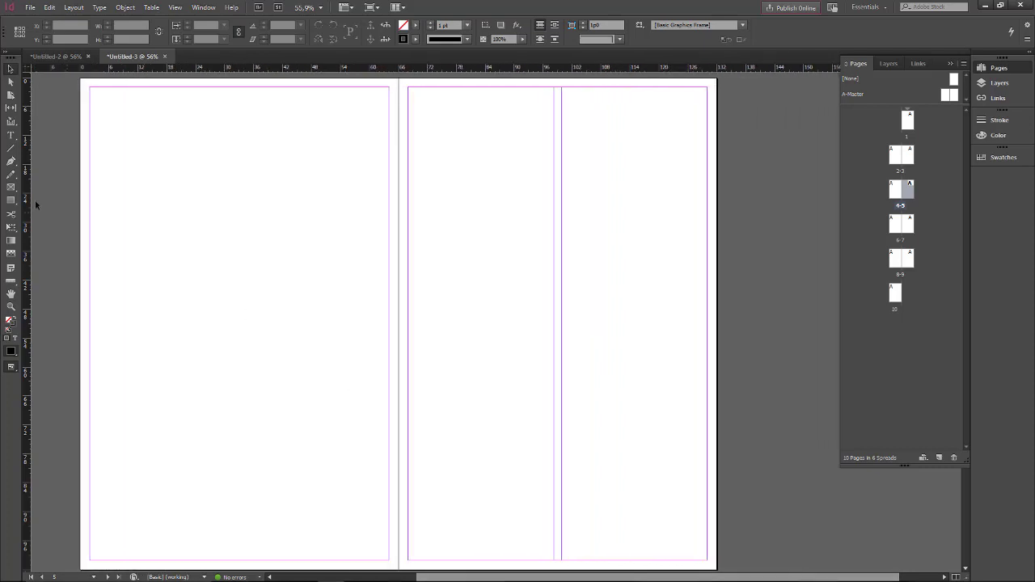
{"action": "left_click", "coordinate": [11, 135]}
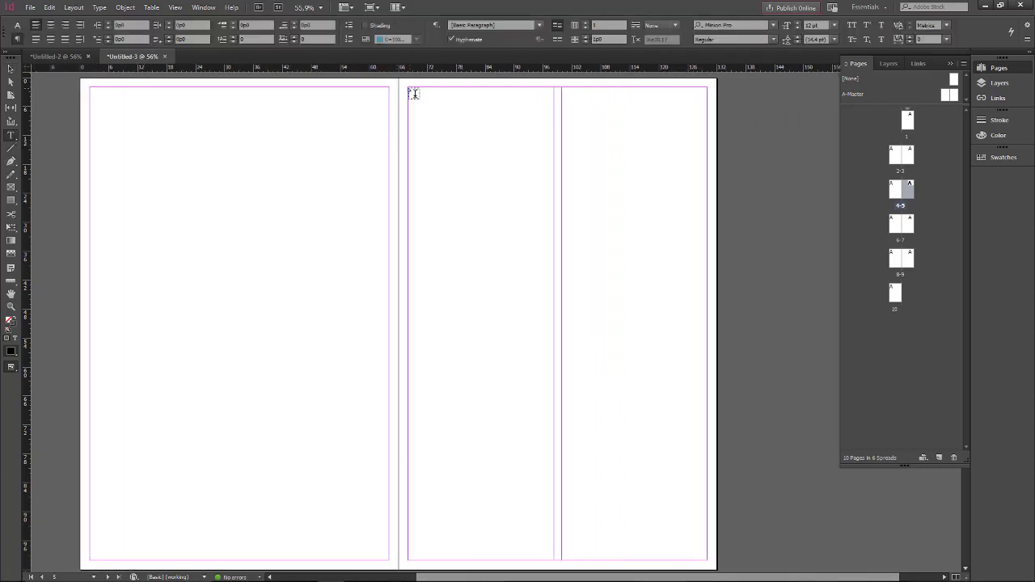
{"action": "left_click_drag", "start_coordinate": [408, 88], "coordinate": [556, 316]}
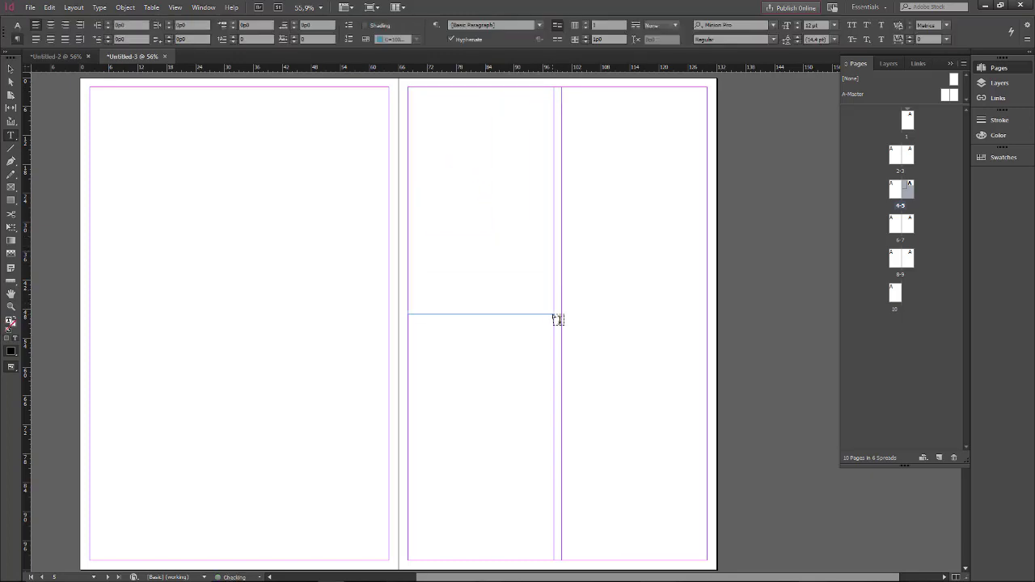
{"action": "left_click", "coordinate": [105, 8]}
{"action": "mouse_move", "coordinate": [74, 8]}
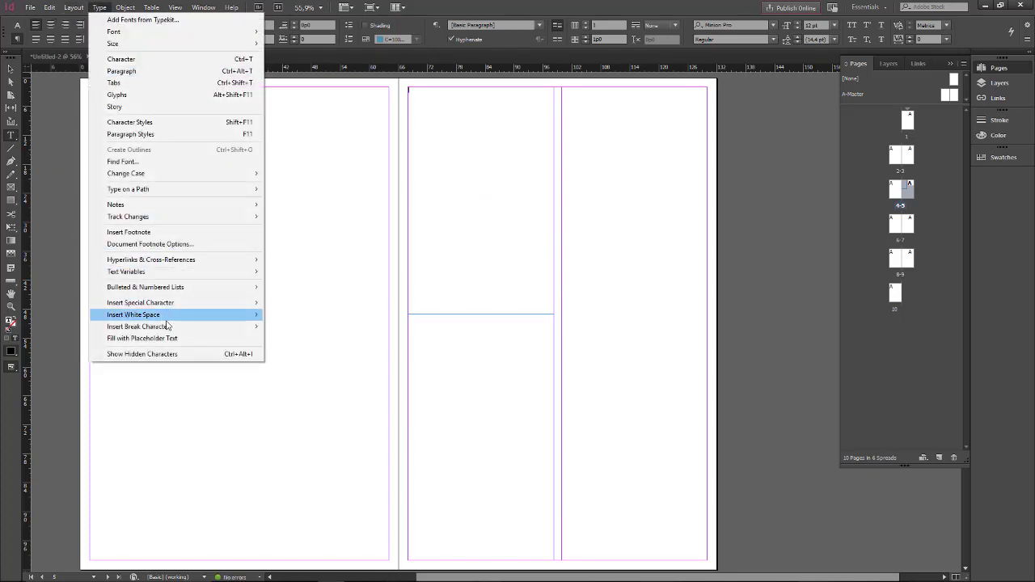
{"action": "left_click", "coordinate": [180, 339]}
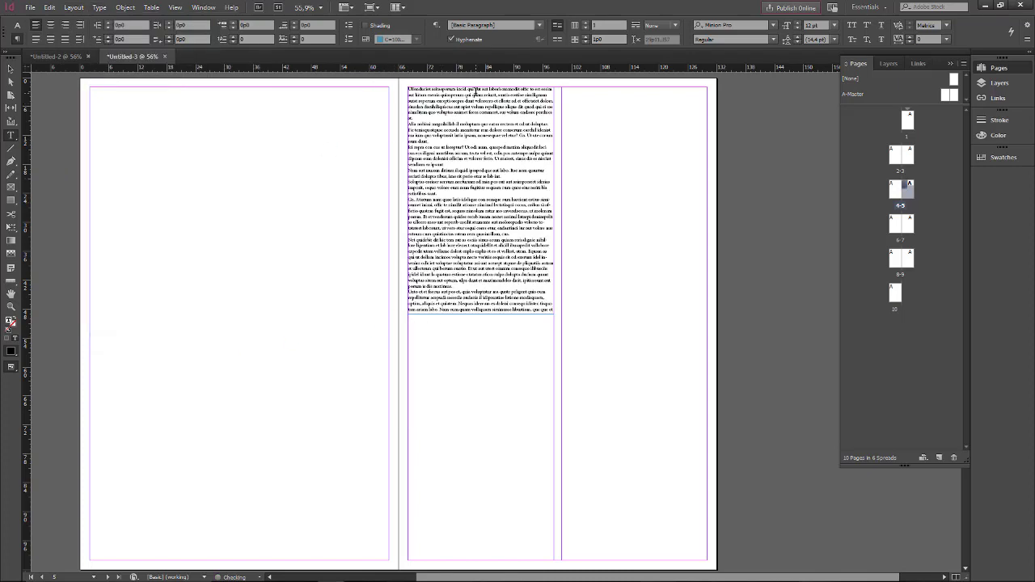
Justify the final paragraph with its last line centred and split page 5's text frame into 2 columns
{"action": "left_click", "coordinate": [50, 39]}
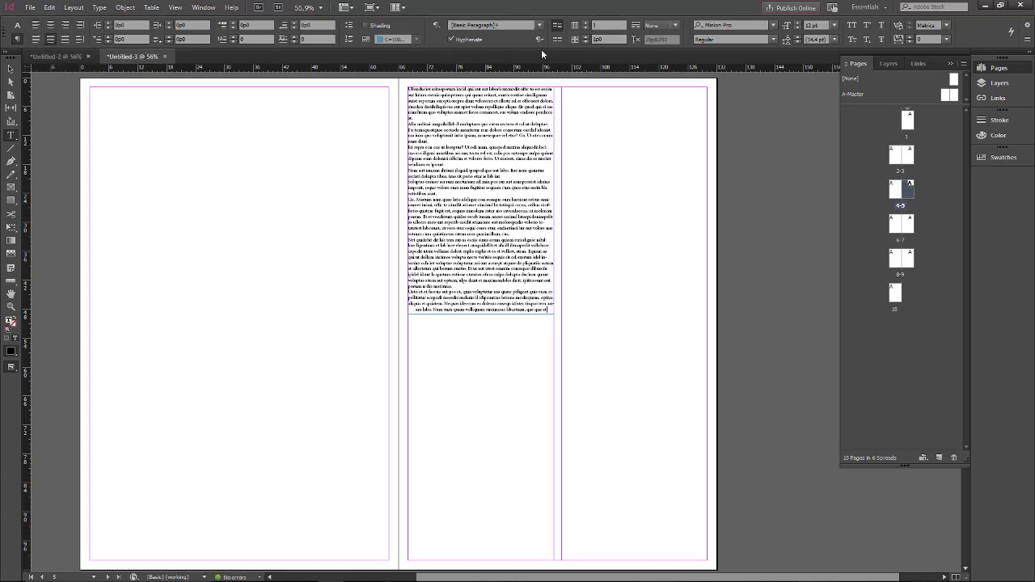
{"action": "left_click", "coordinate": [587, 25]}
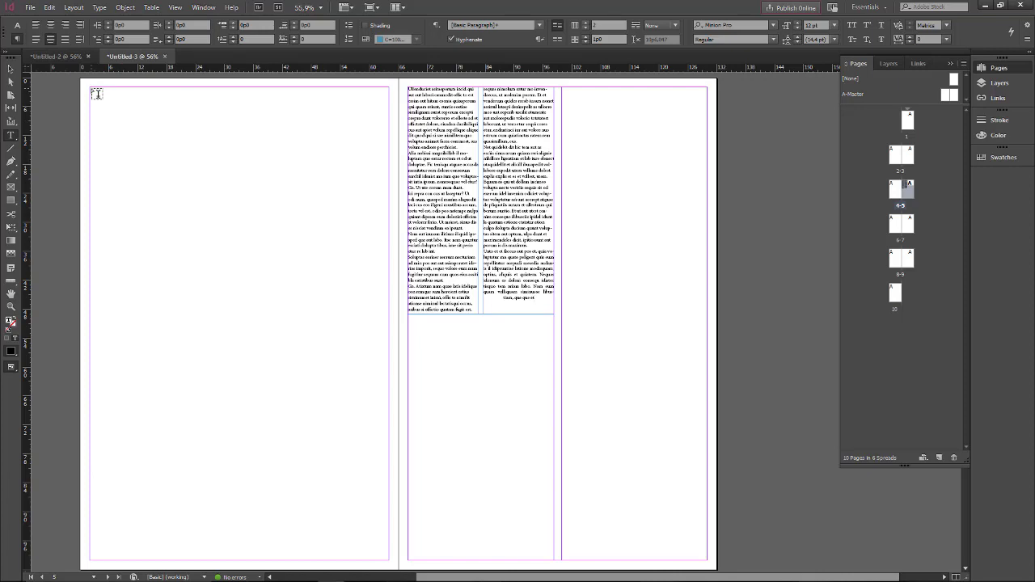
Add a margin-wide text frame with placeholder text to page 4's upper half and split it into 3 columns
{"action": "left_click_drag", "start_coordinate": [91, 88], "coordinate": [388, 314]}
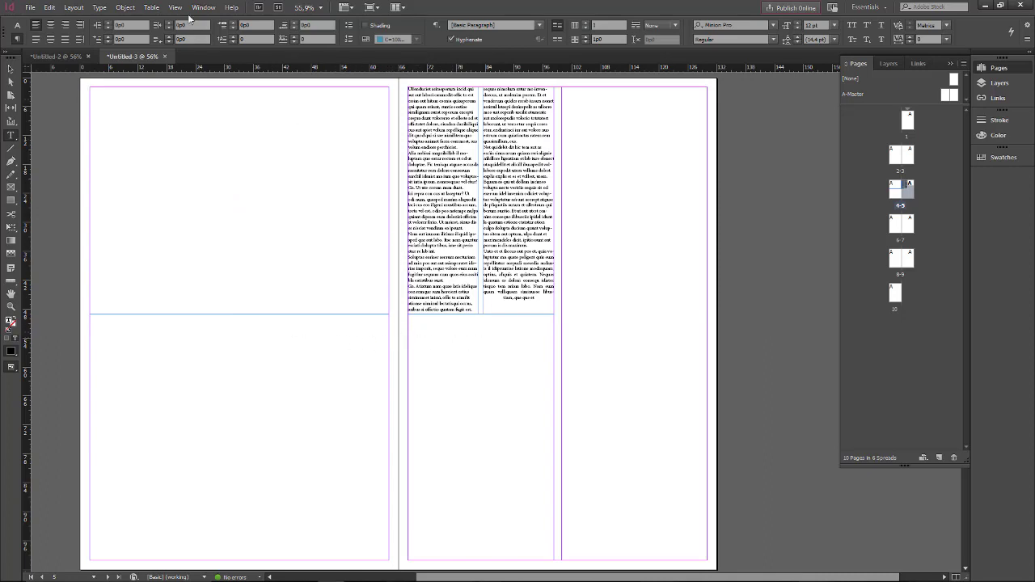
{"action": "left_click", "coordinate": [100, 7]}
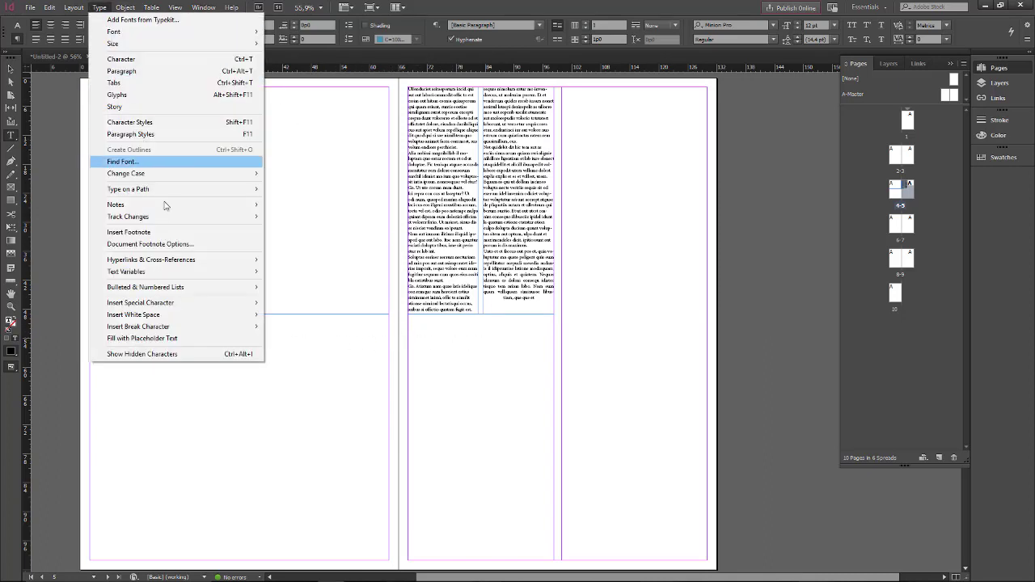
{"action": "left_click", "coordinate": [206, 339]}
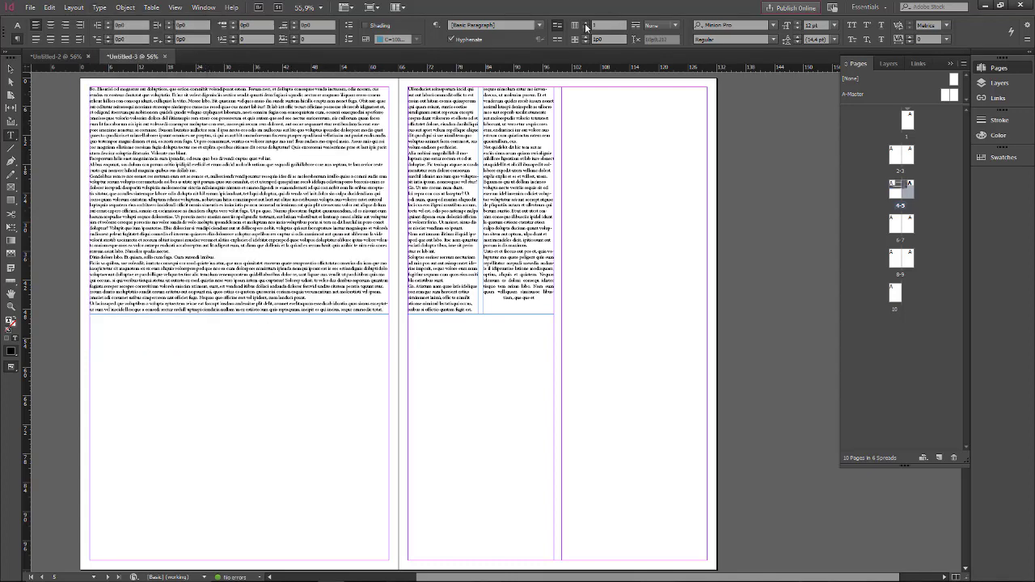
{"action": "left_click", "coordinate": [586, 26]}
{"action": "left_click", "coordinate": [586, 26]}
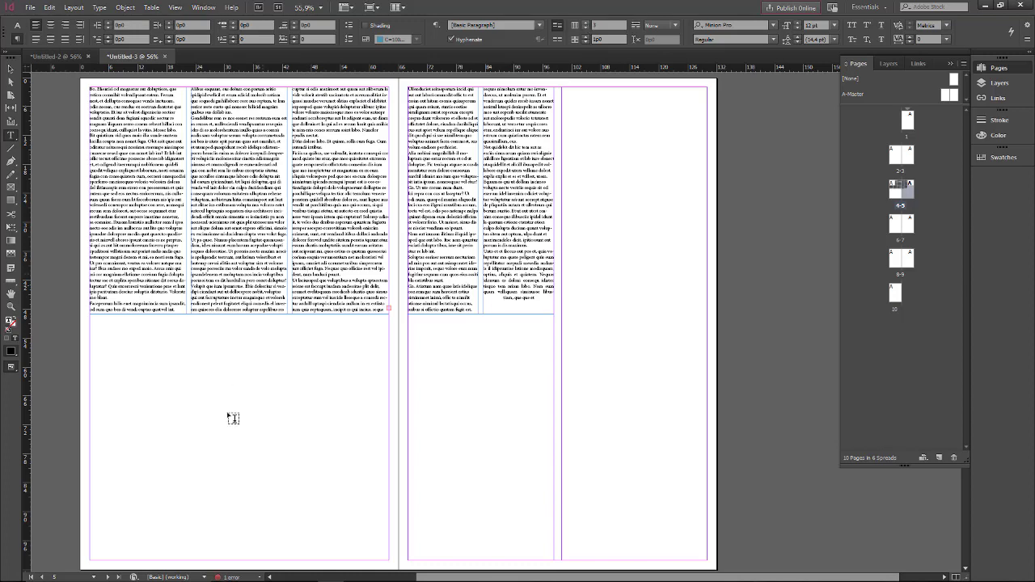
Draw a margin-wide text frame in the lower half of page 4 and fill it with placeholder text
{"action": "left_click", "coordinate": [392, 563]}
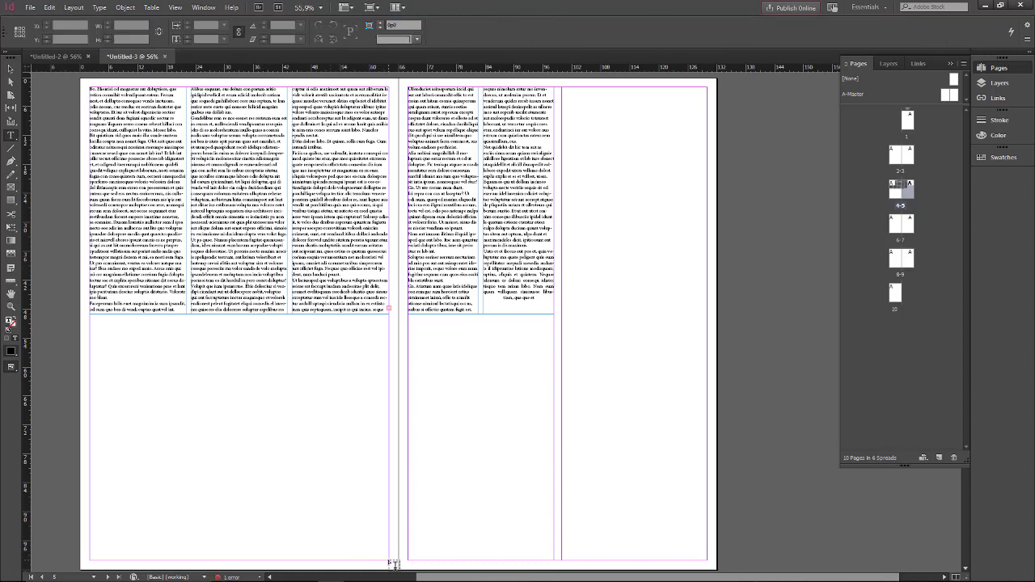
{"action": "left_click_drag", "start_coordinate": [392, 561], "coordinate": [93, 341]}
{"action": "left_click", "coordinate": [101, 8]}
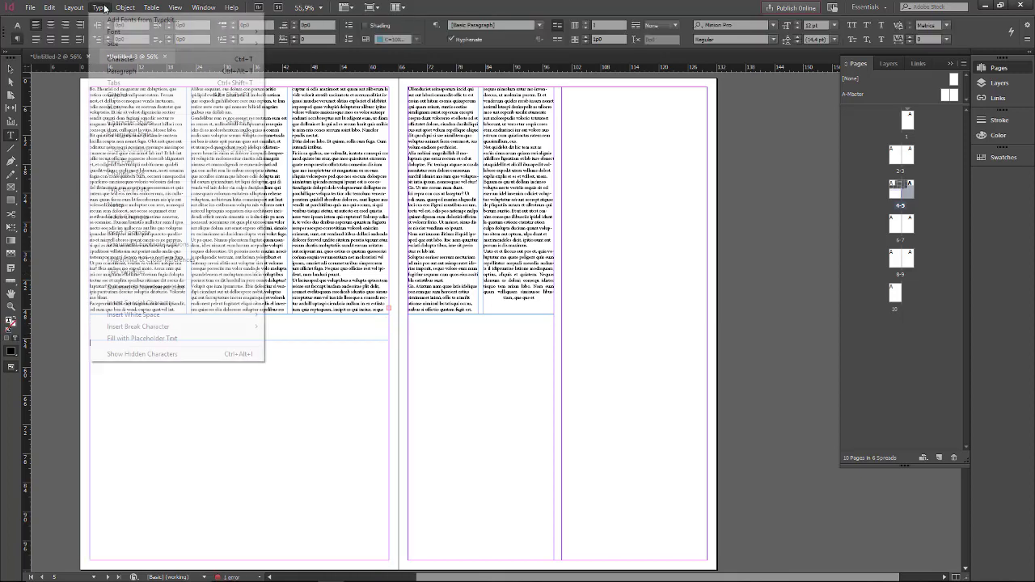
{"action": "left_click", "coordinate": [164, 339]}
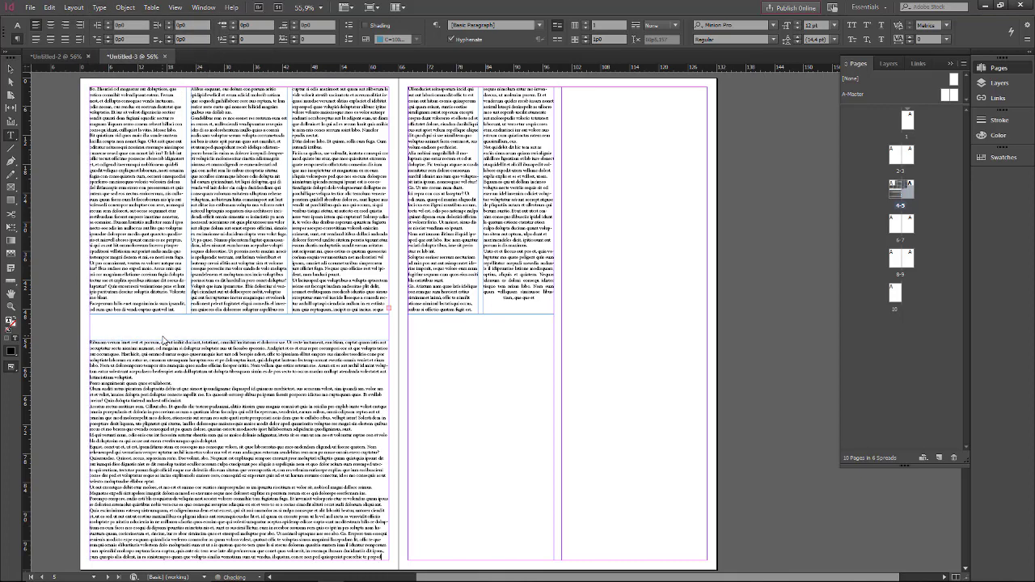